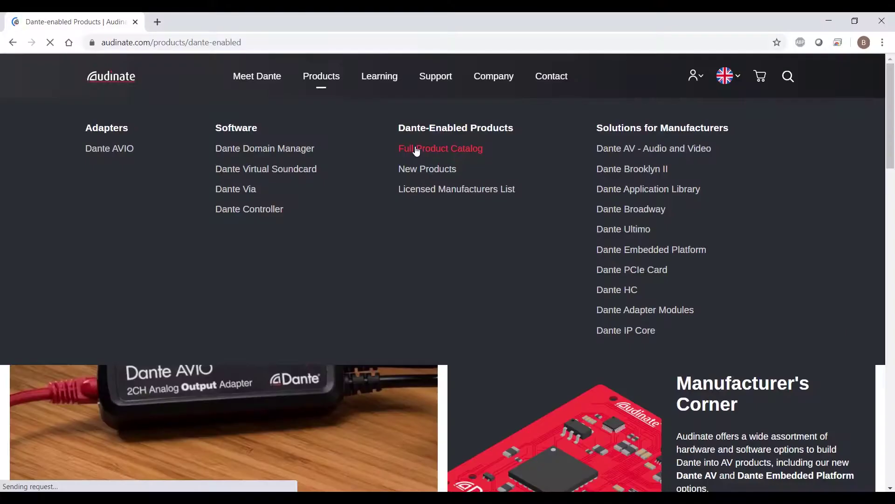
# Browse the full Dante-enabled product catalogue and its All Categories list
pyautogui.click(416, 147)
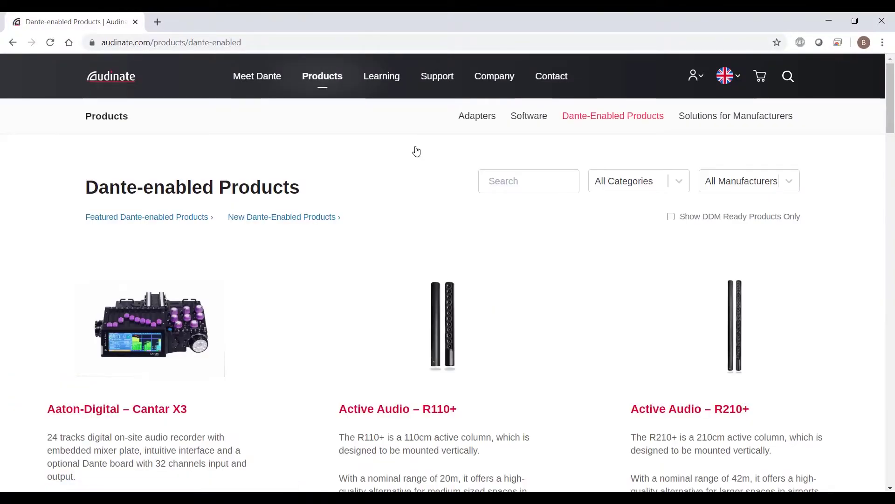
pyautogui.click(679, 180)
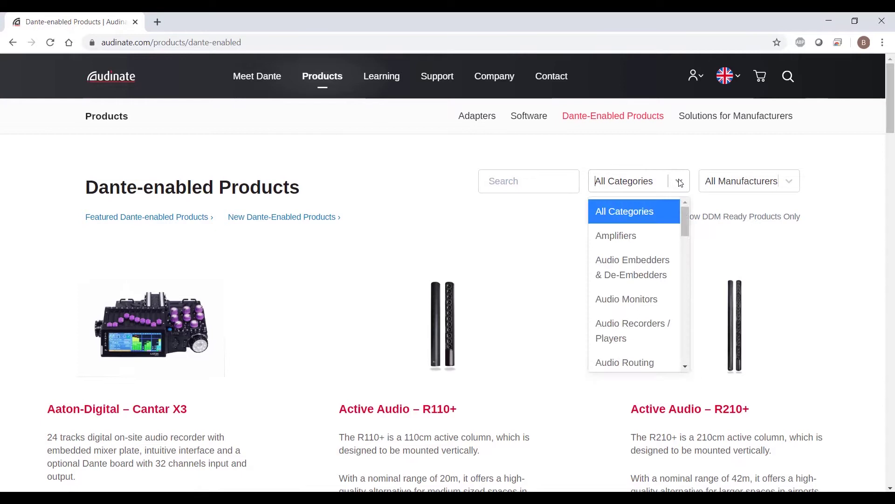
pyautogui.moveTo(687, 217); pyautogui.dragTo(689, 245)
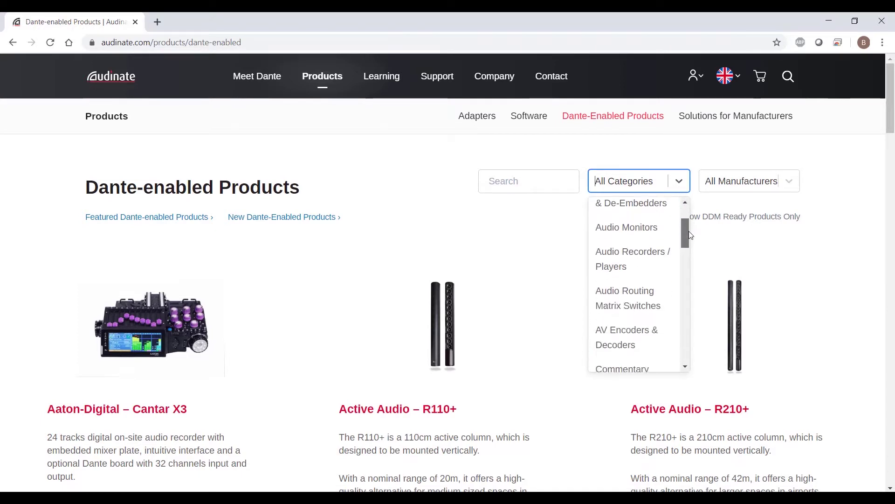
pyautogui.scroll(-3, 689, 245)
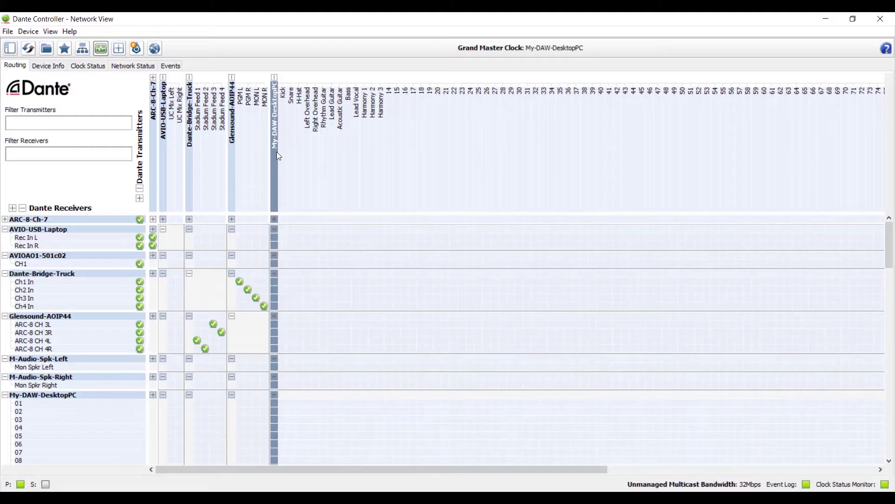
# Review My-DAW-DesktopPC's Device Config latency options and keep 1.0 msec
pyautogui.doubleClick(276, 151)
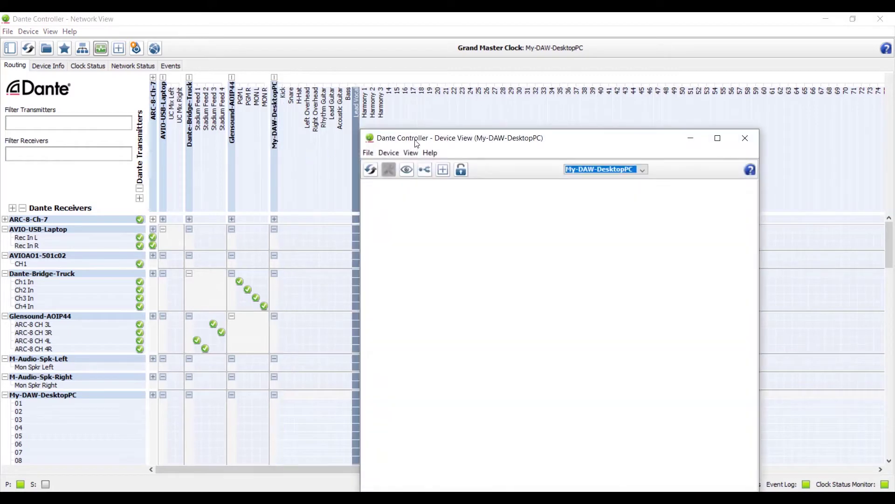
pyautogui.moveTo(415, 142); pyautogui.dragTo(363, 61)
pyautogui.click(434, 110)
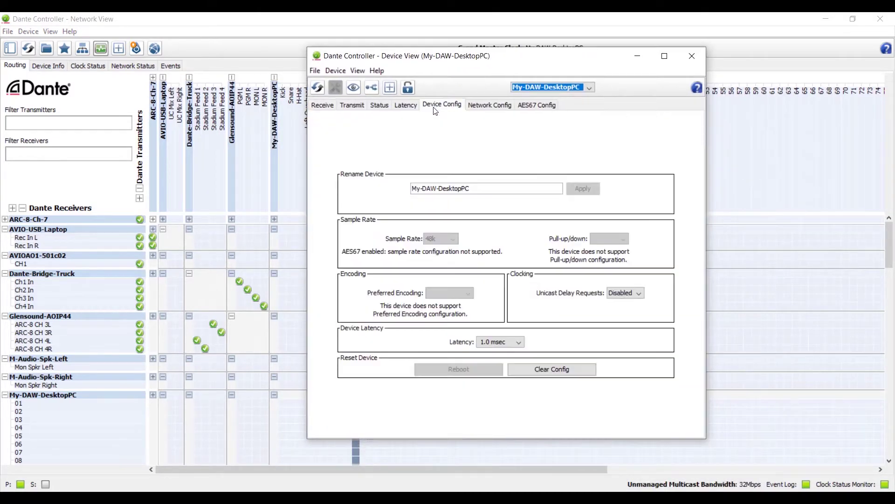
pyautogui.click(518, 342)
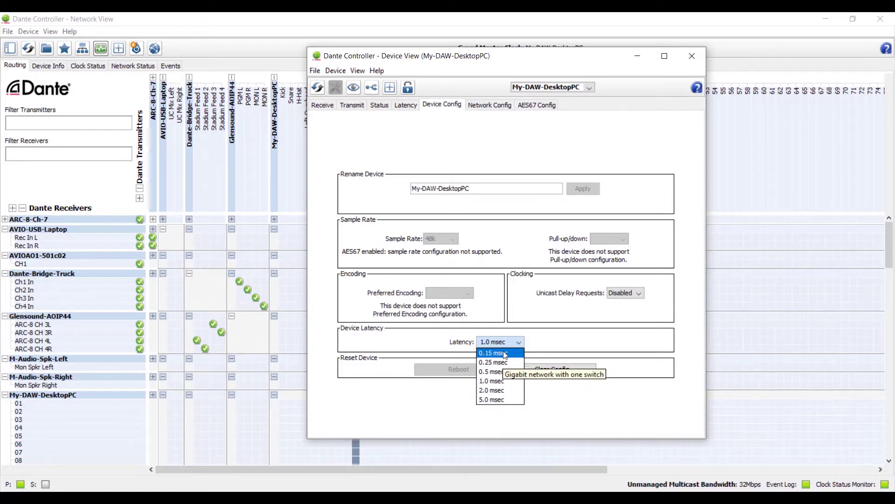
pyautogui.click(502, 382)
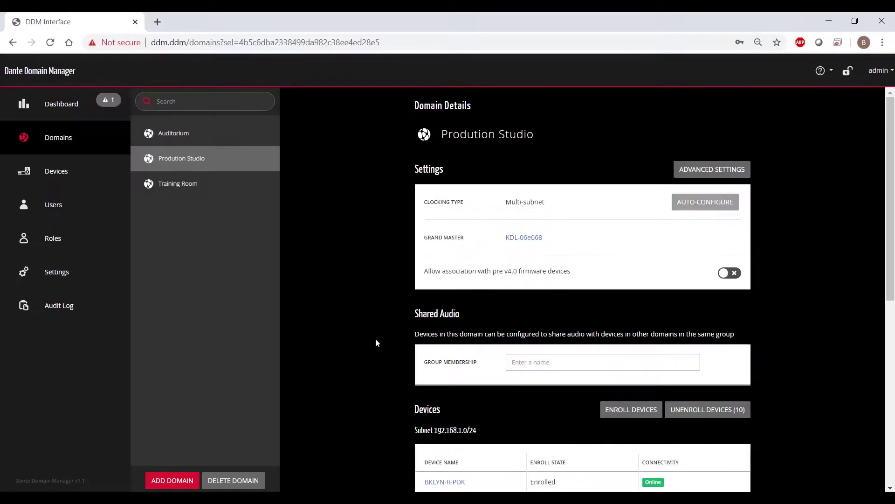
pyautogui.scroll(-1, 375, 338)
pyautogui.scroll(-1, 375, 338)
pyautogui.scroll(-1, 376, 338)
pyautogui.scroll(-1, 376, 338)
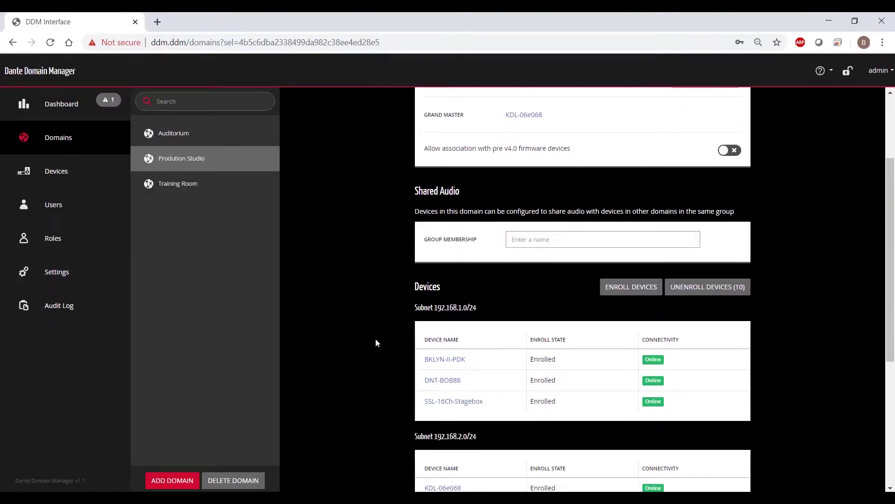
pyautogui.scroll(-1, 376, 338)
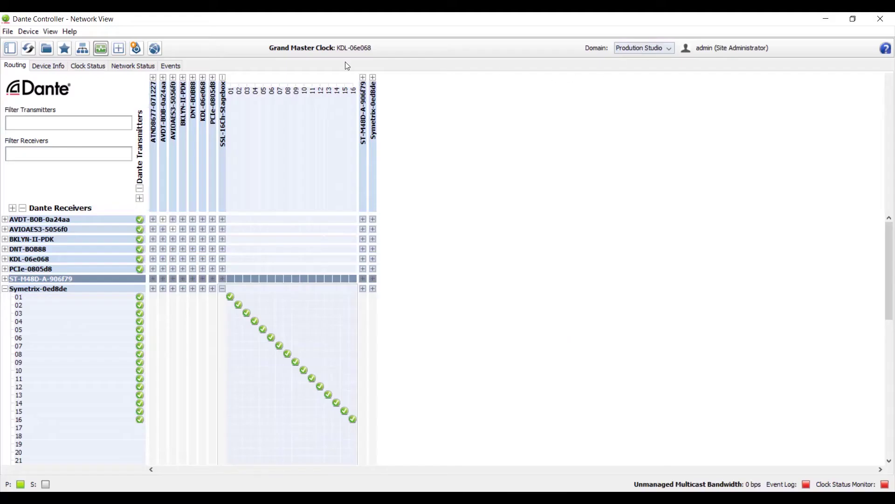
# Stay on the Production Studio domain and keep BKLYN-II-PDK's latency at 1.0 msec
pyautogui.click(60, 70)
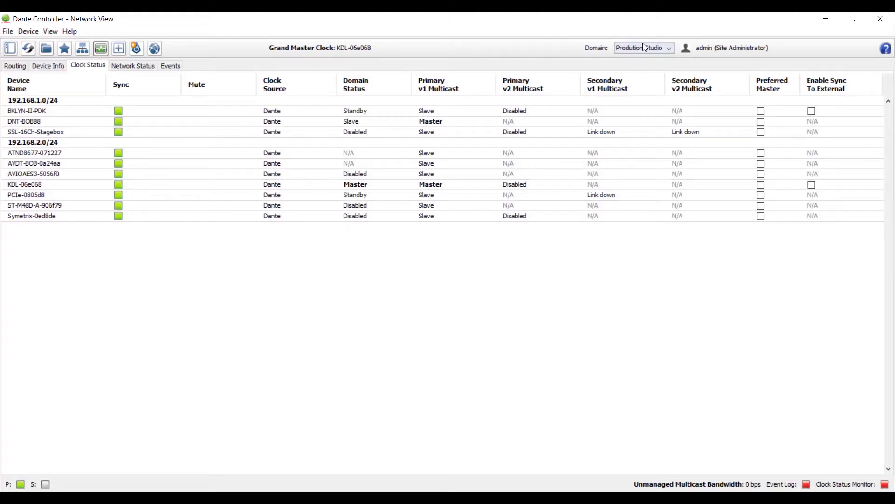
pyautogui.click(642, 43)
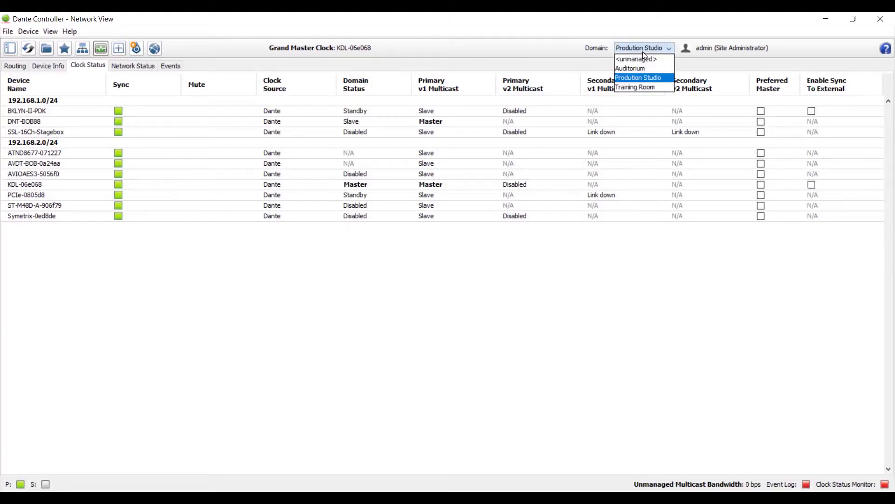
pyautogui.click(643, 69)
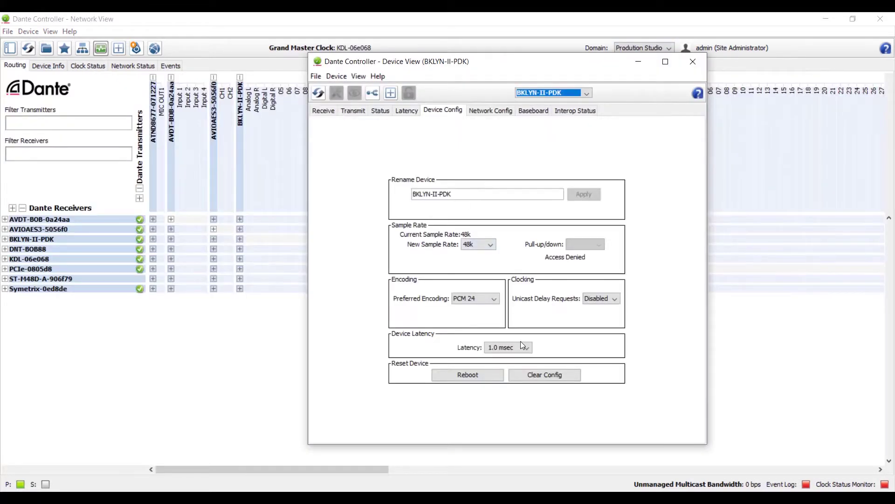
pyautogui.click(521, 344)
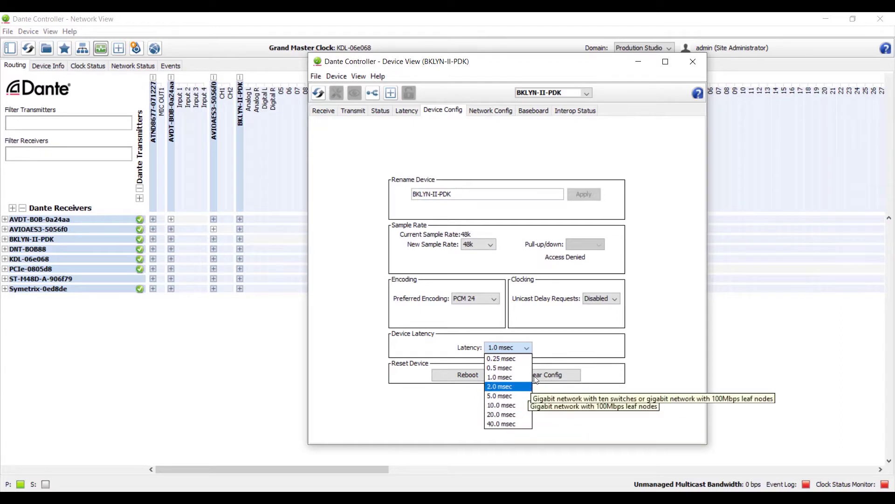
pyautogui.click(520, 377)
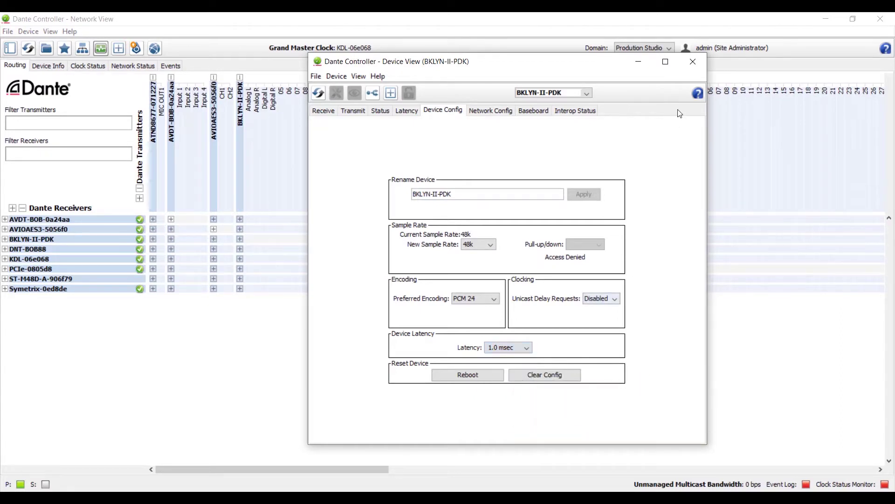
pyautogui.click(694, 62)
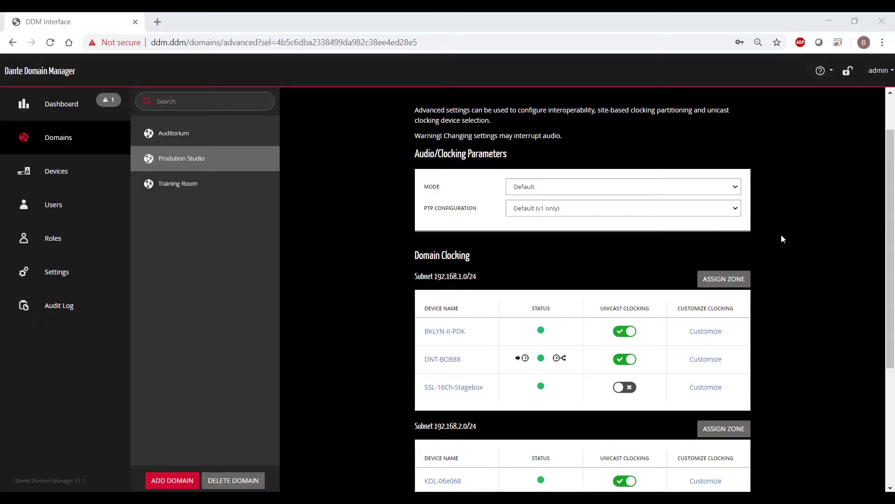
# Set the domain's PTP configuration to Custom (v1+v2)
pyautogui.click(727, 210)
pyautogui.click(704, 244)
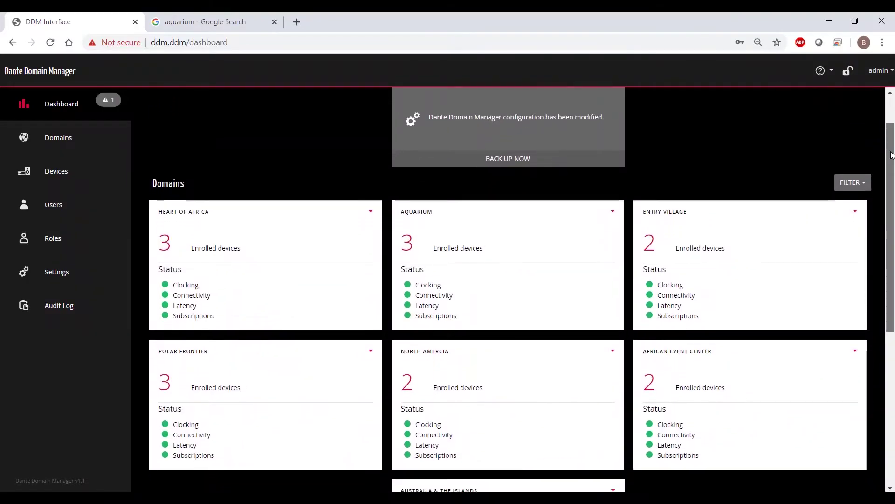
pyautogui.moveTo(892, 154); pyautogui.dragTo(893, 295)
pyautogui.click(57, 140)
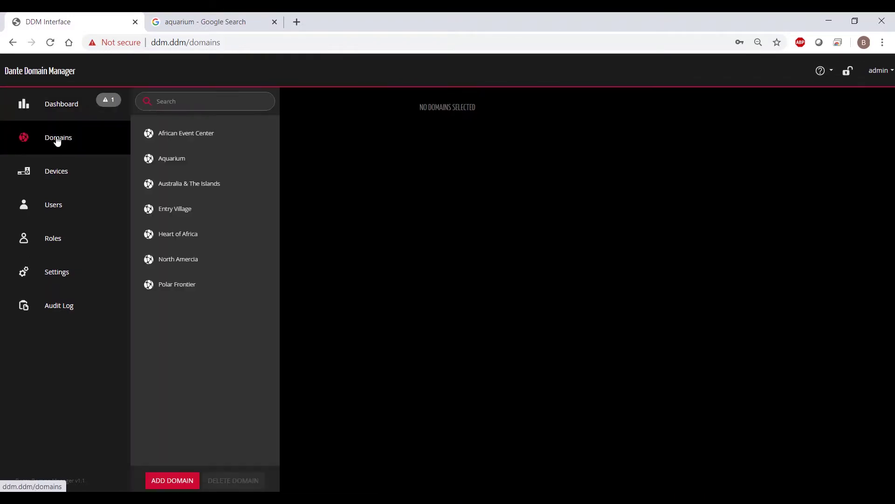
pyautogui.click(172, 139)
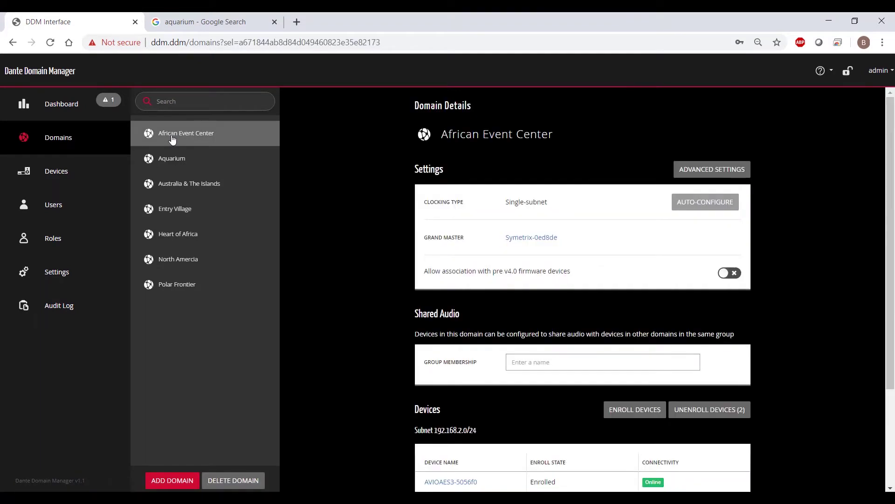
pyautogui.scroll(-1, 320, 199)
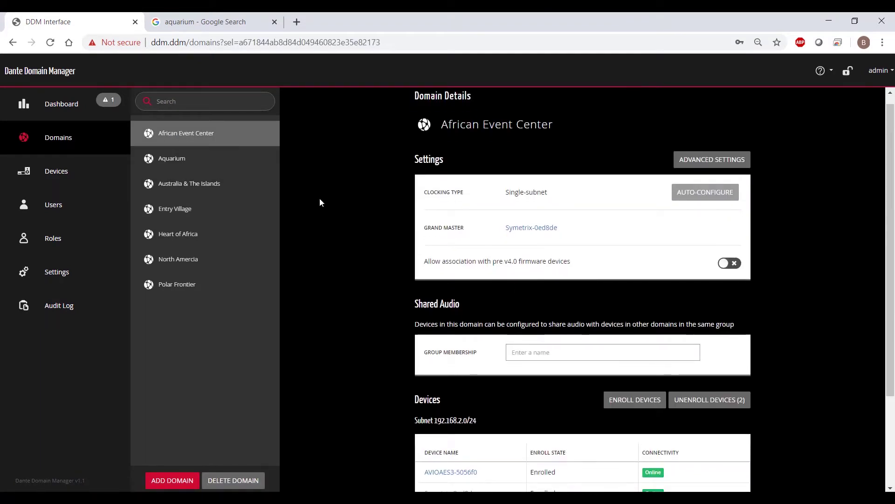
pyautogui.scroll(-1, 319, 202)
pyautogui.click(53, 206)
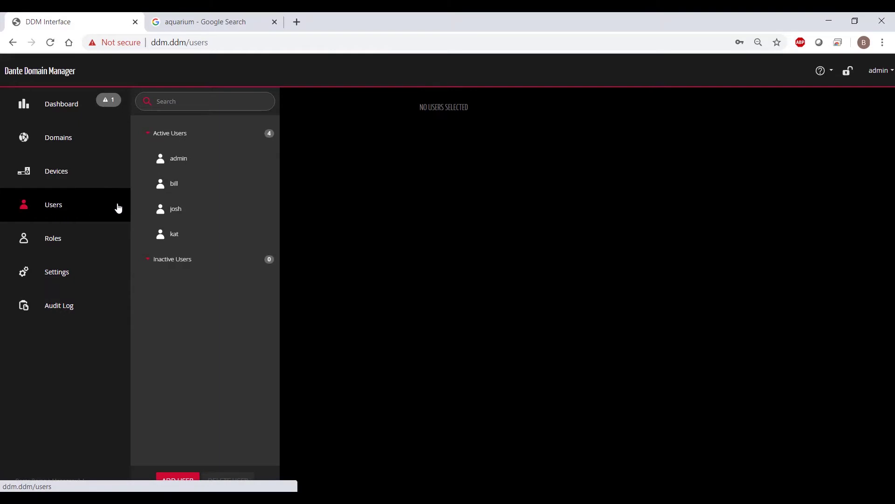
pyautogui.click(172, 189)
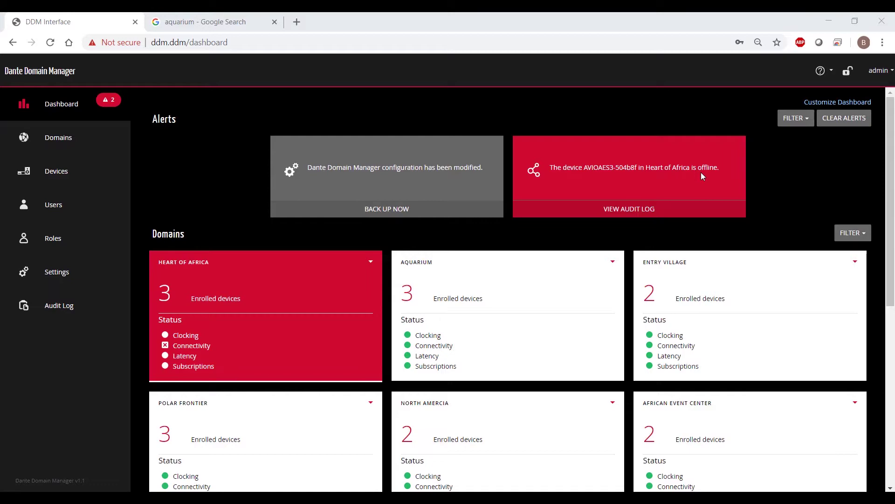
# View the audit log showing the Heart of Africa device offline and online events
pyautogui.click(701, 172)
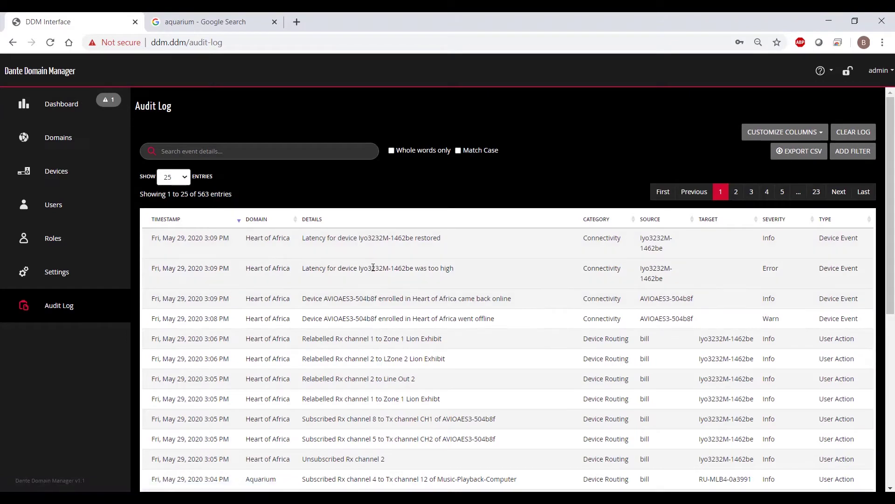
pyautogui.scroll(-2, 372, 353)
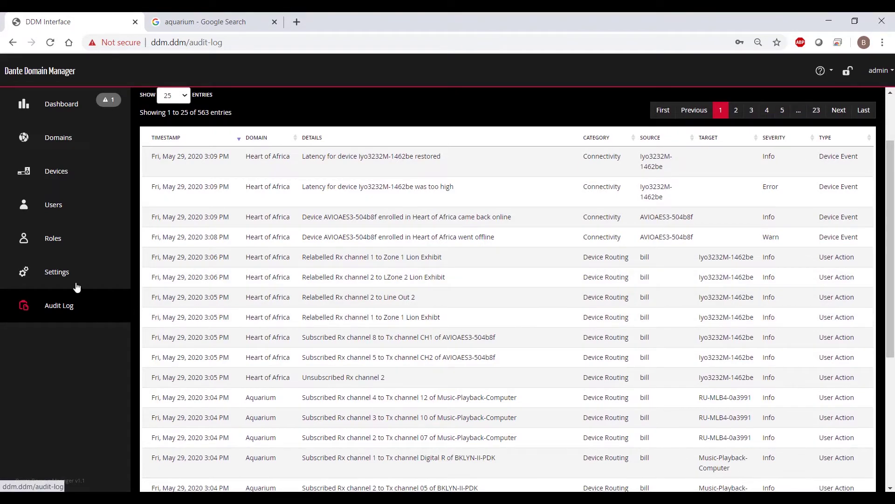
# Toggle email and SNMP in External Services, then cancel the SNMP edit so it stays Disabled
pyautogui.click(64, 278)
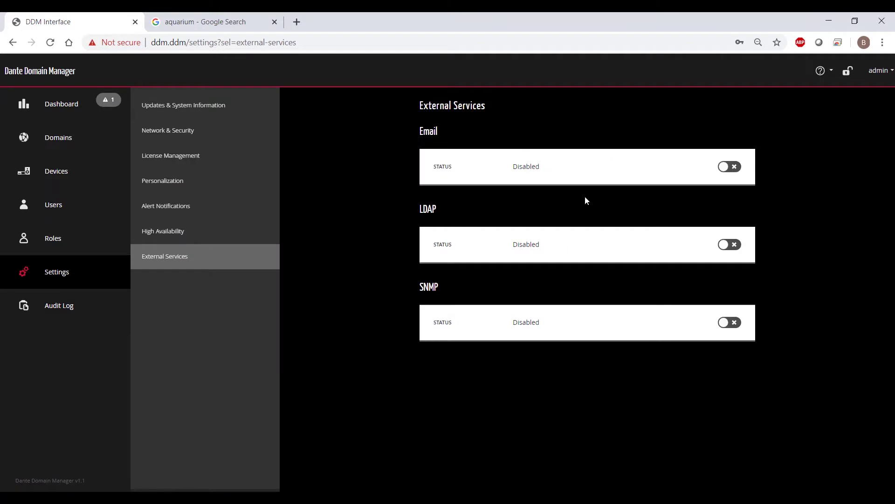
pyautogui.click(730, 168)
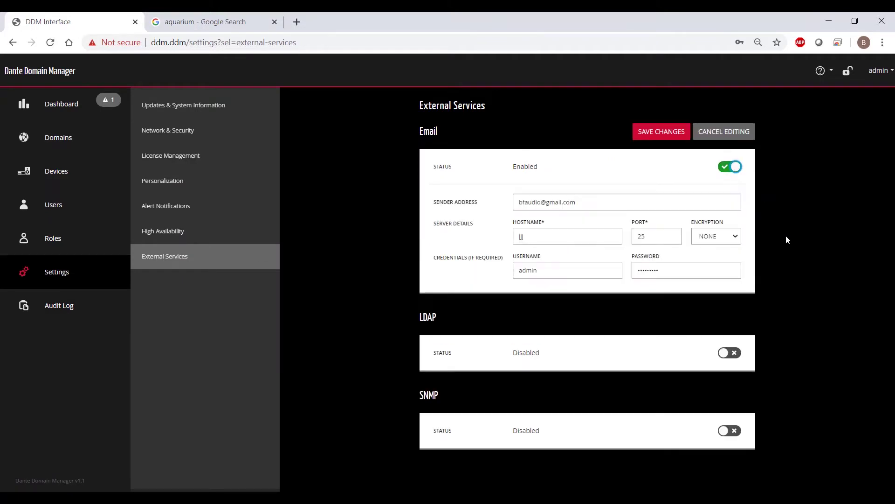
pyautogui.click(732, 431)
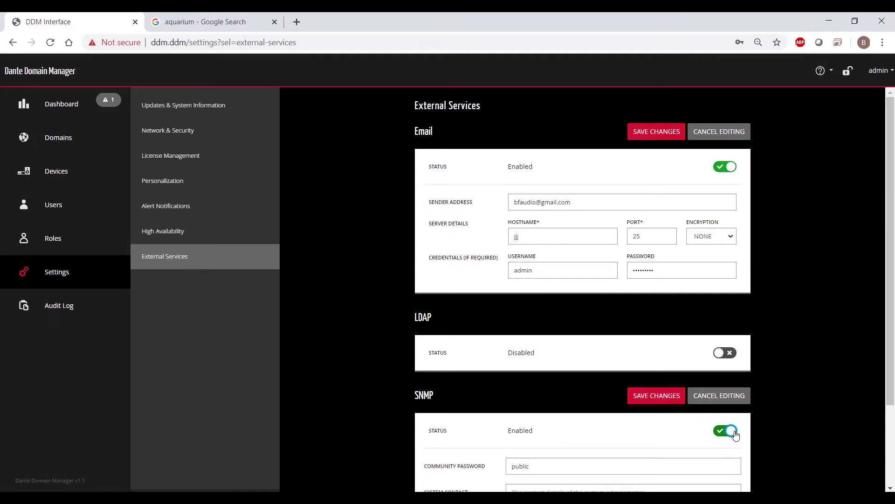
pyautogui.click(737, 396)
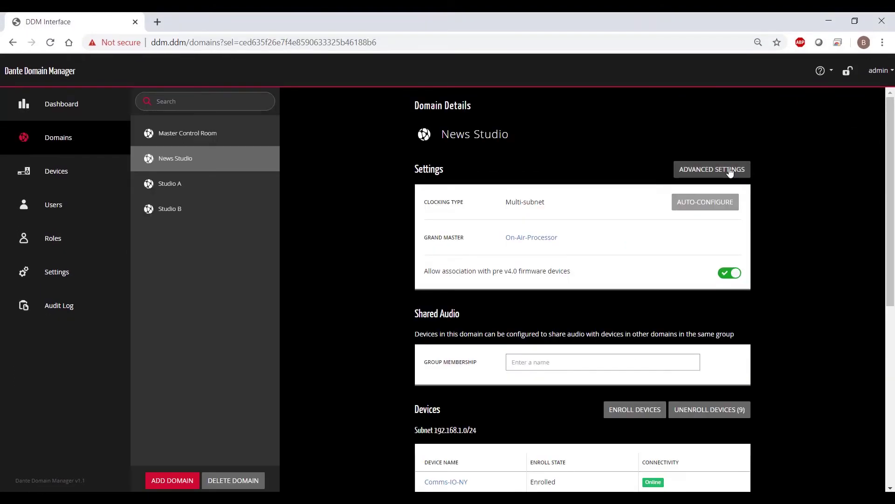
# Assign News Studio's 192.168.1.0/24 subnet to a new New York clocking zone
pyautogui.click(729, 172)
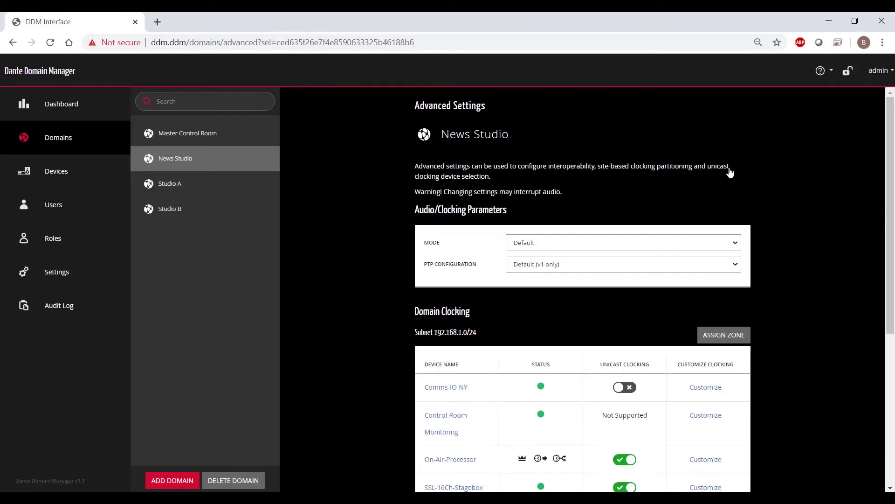
pyautogui.scroll(-1, 818, 333)
pyautogui.scroll(-1, 818, 333)
pyautogui.scroll(-2, 818, 334)
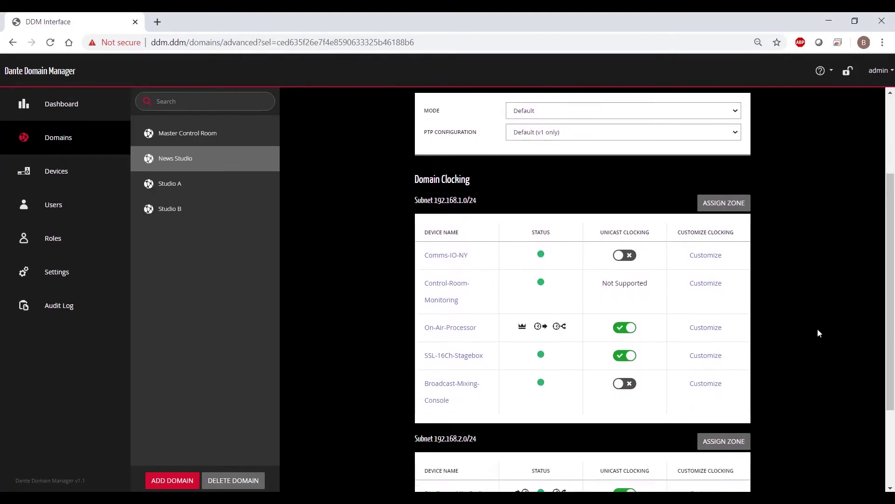
pyautogui.scroll(-1, 817, 268)
pyautogui.click(740, 164)
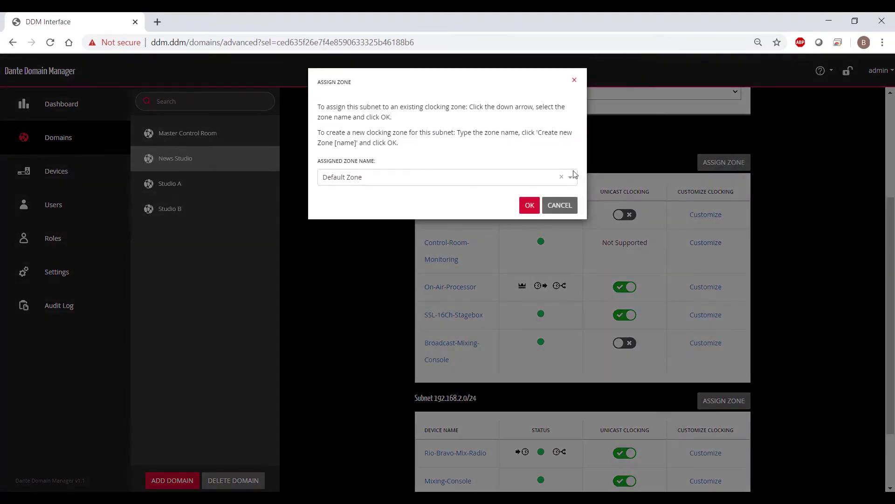
pyautogui.click(495, 180)
pyautogui.write('New York')
pyautogui.press('Return')
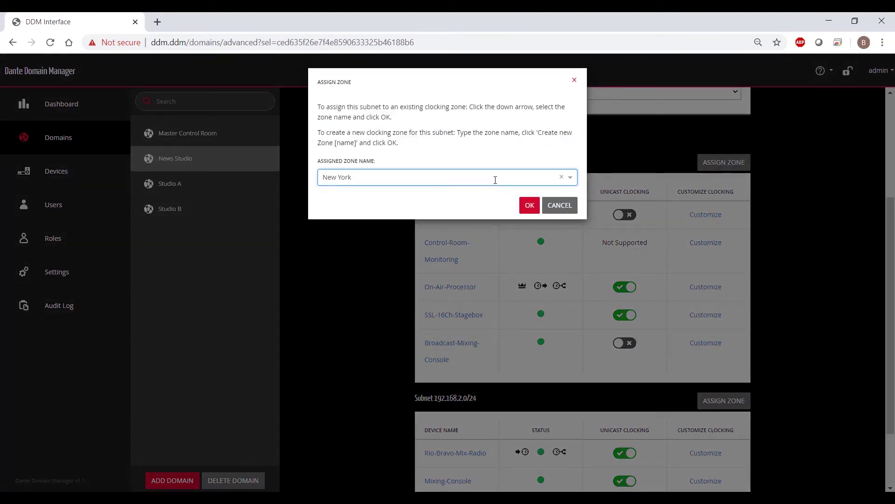
pyautogui.click(527, 204)
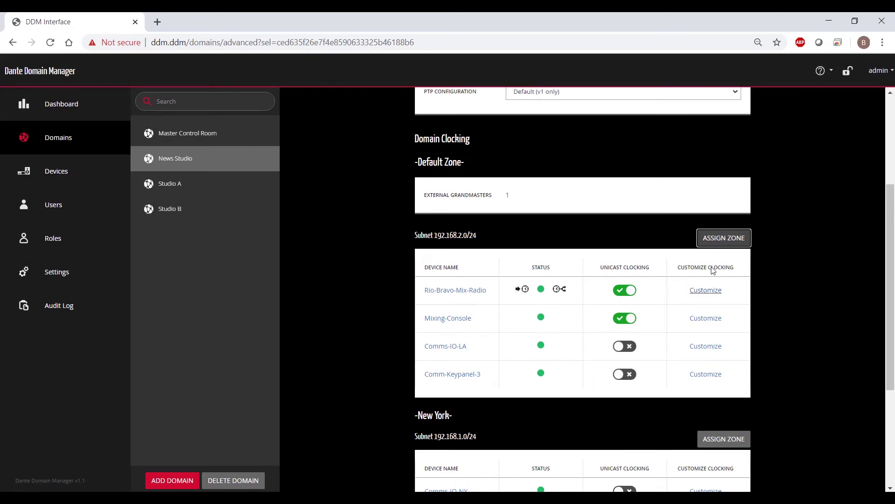
# Assign the 192.168.2.0/24 subnet to a new Los Angeles clocking zone
pyautogui.click(723, 238)
pyautogui.click(497, 182)
pyautogui.write('L')
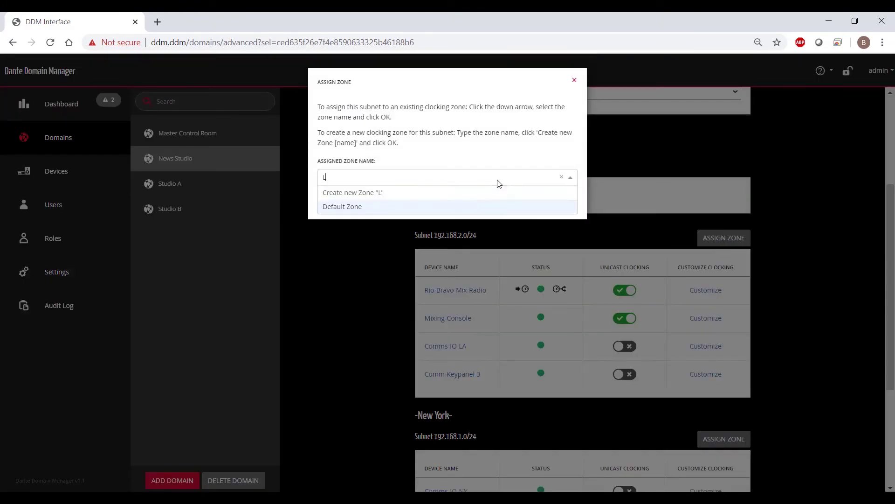
pyautogui.write('os Angeles')
pyautogui.click(440, 193)
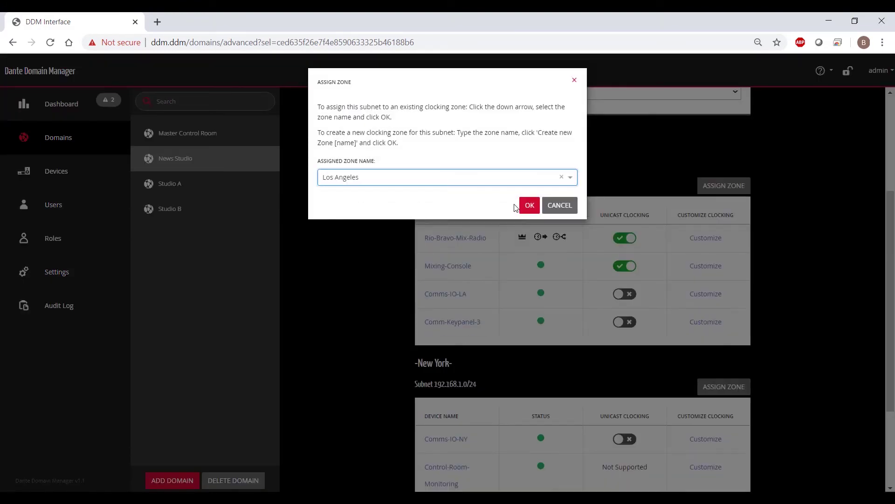
pyautogui.click(528, 205)
pyautogui.scroll(2, 529, 212)
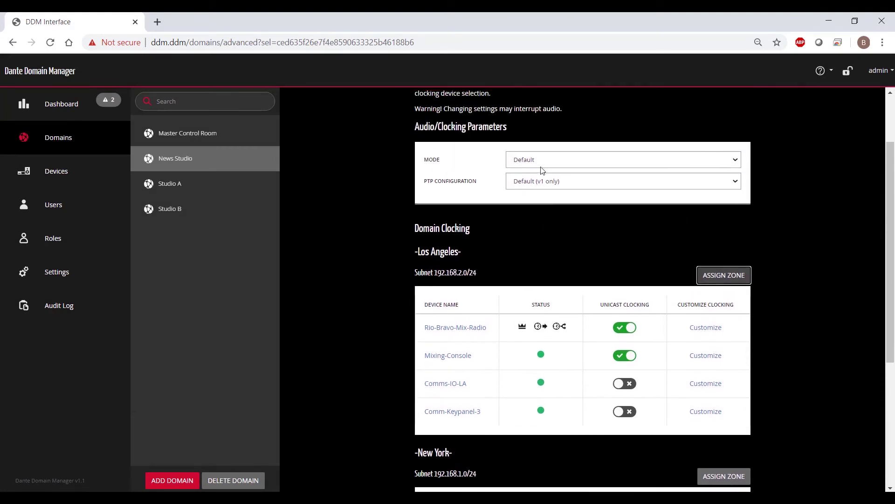
# Set PTP configuration to Custom (v1+v2) with domain number 3 and save
pyautogui.click(543, 185)
pyautogui.click(537, 217)
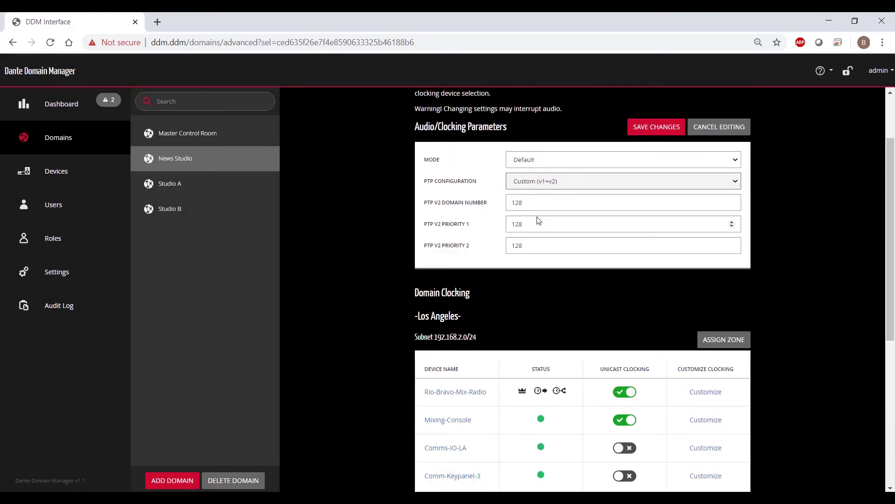
pyautogui.doubleClick(516, 202)
pyautogui.write('3')
pyautogui.click(652, 127)
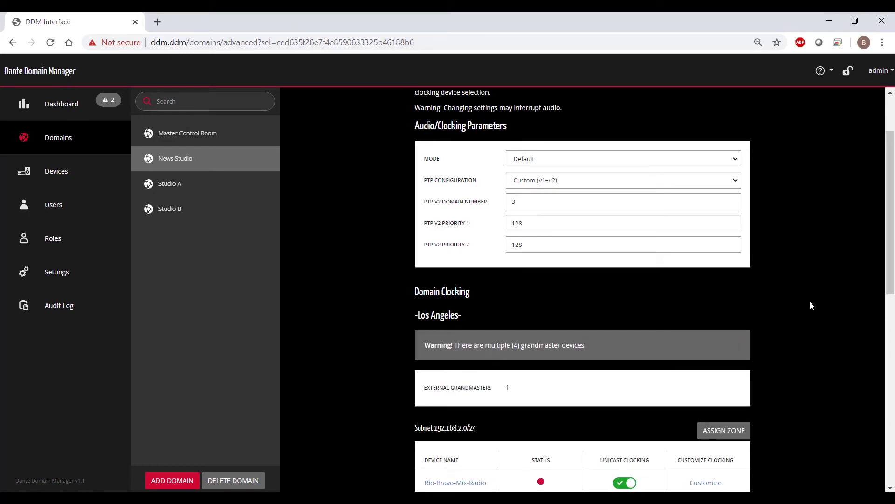
pyautogui.scroll(-1, 810, 303)
pyautogui.scroll(-2, 810, 306)
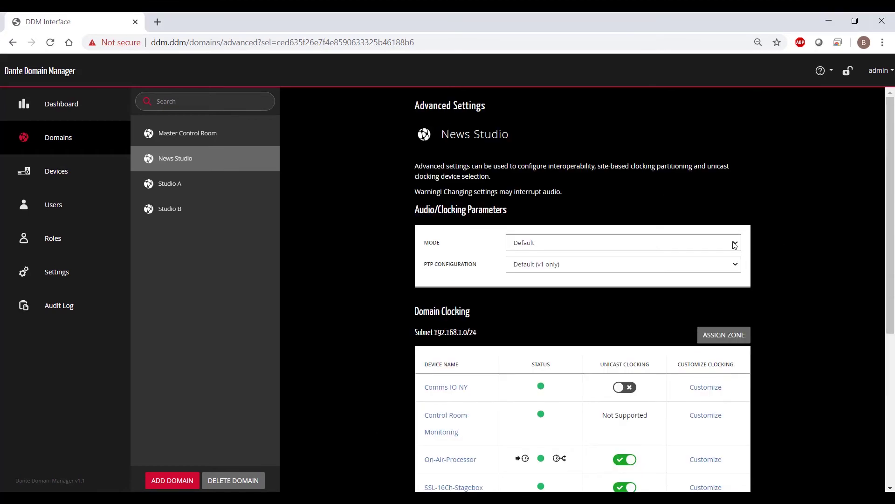
# Switch the domain mode to SMPTE with PTP v2 domain number 3 and save changes
pyautogui.click(735, 244)
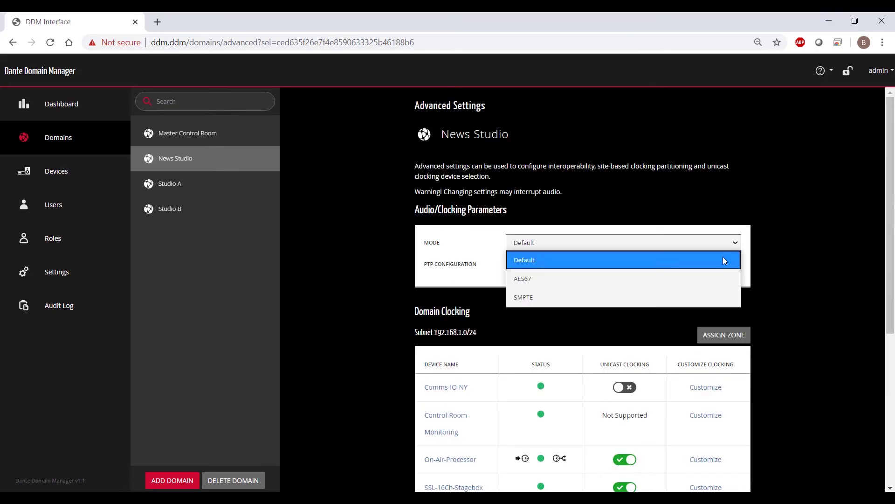
pyautogui.click(715, 295)
pyautogui.click(530, 286)
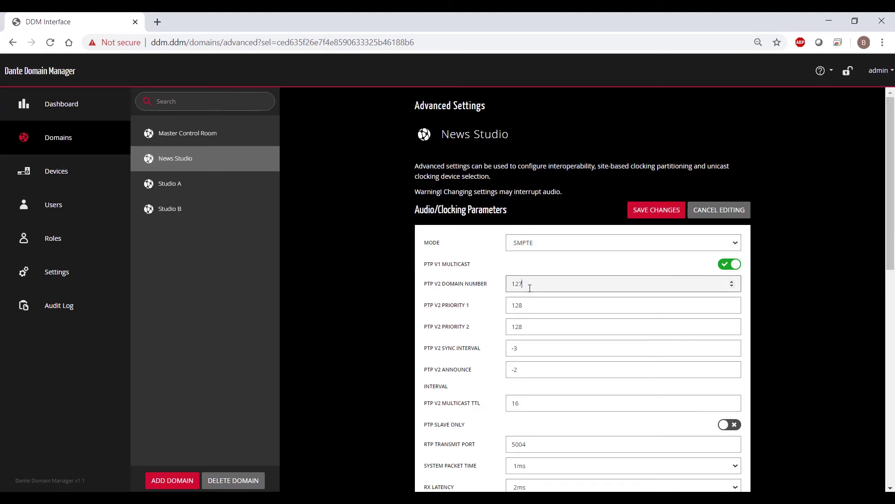
pyautogui.doubleClick(530, 286)
pyautogui.write('3')
pyautogui.scroll(-2, 780, 305)
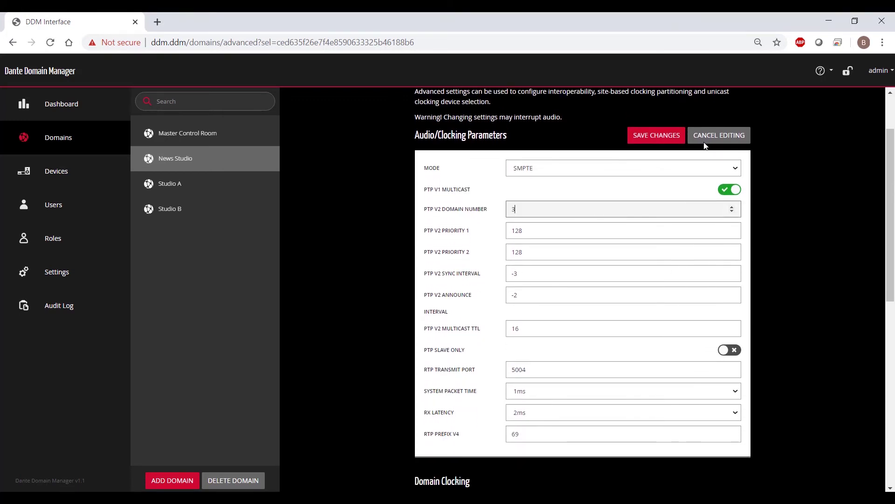
pyautogui.click(668, 136)
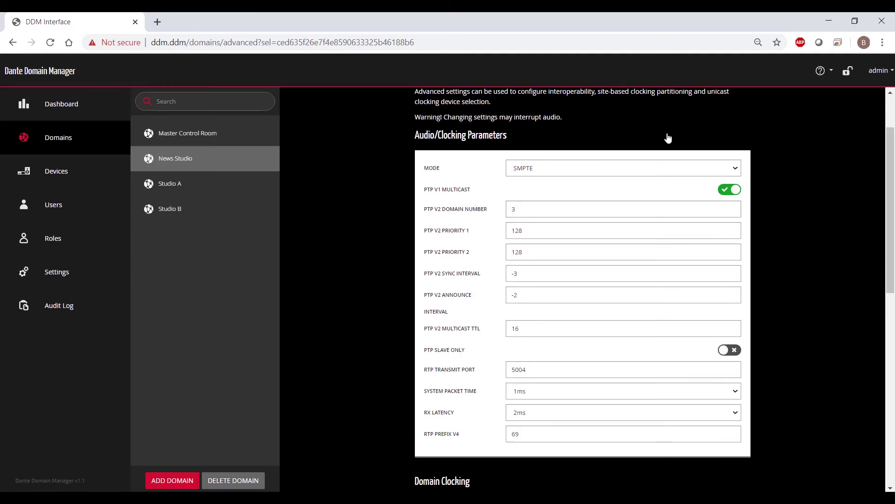
pyautogui.scroll(-2, 795, 254)
pyautogui.scroll(-1, 797, 255)
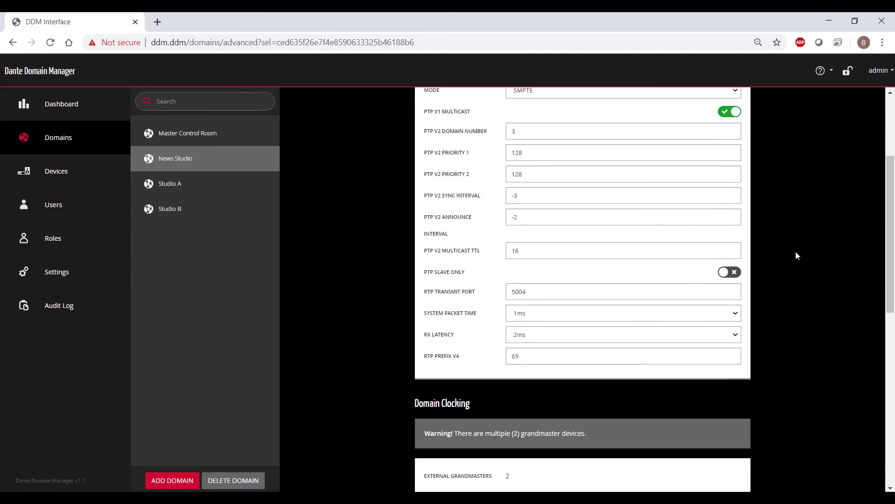
pyautogui.scroll(-1, 797, 255)
pyautogui.scroll(-1, 796, 255)
pyautogui.scroll(-1, 797, 254)
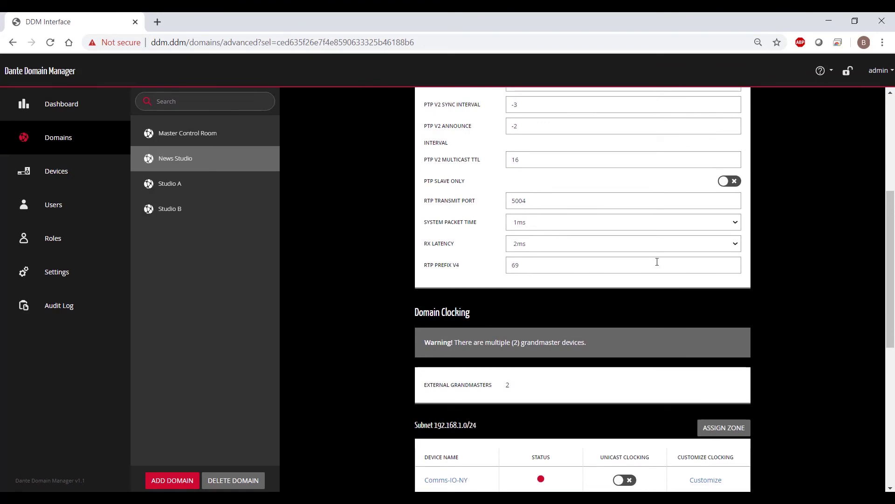
# Add an external SMPTE/AES67 session to News Studio by pasting the SDP descriptor
pyautogui.click(240, 166)
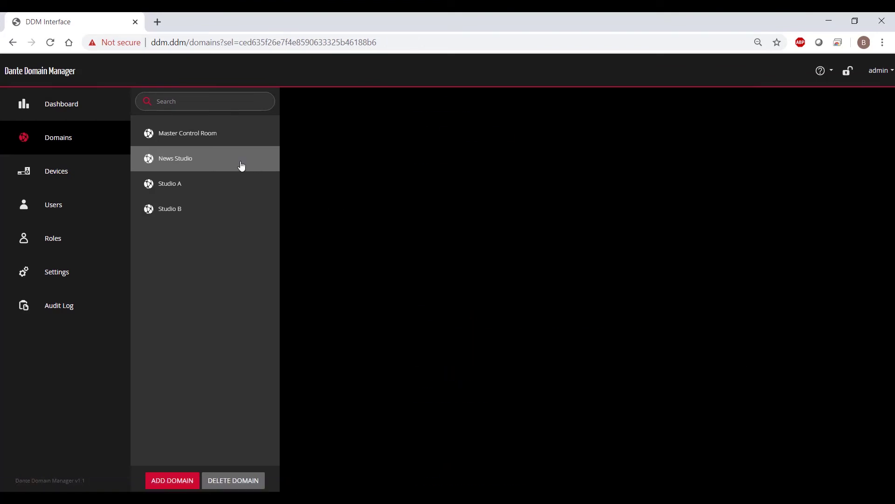
pyautogui.scroll(-3, 360, 379)
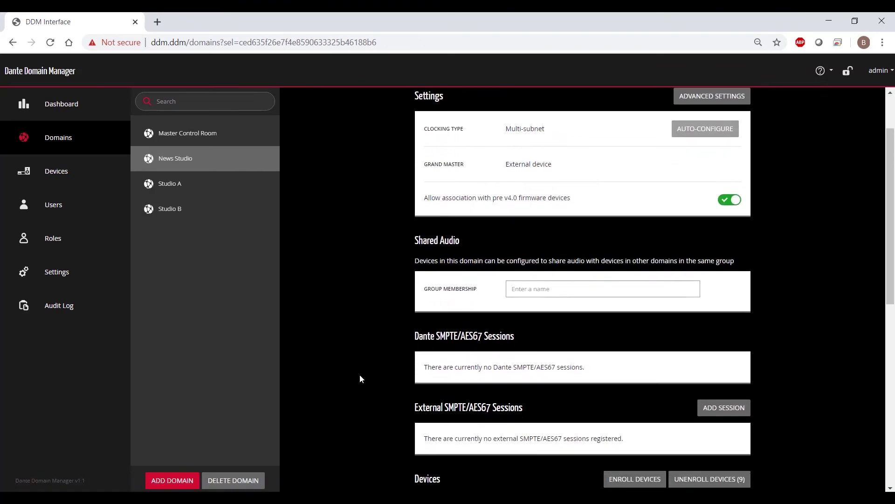
pyautogui.click(704, 398)
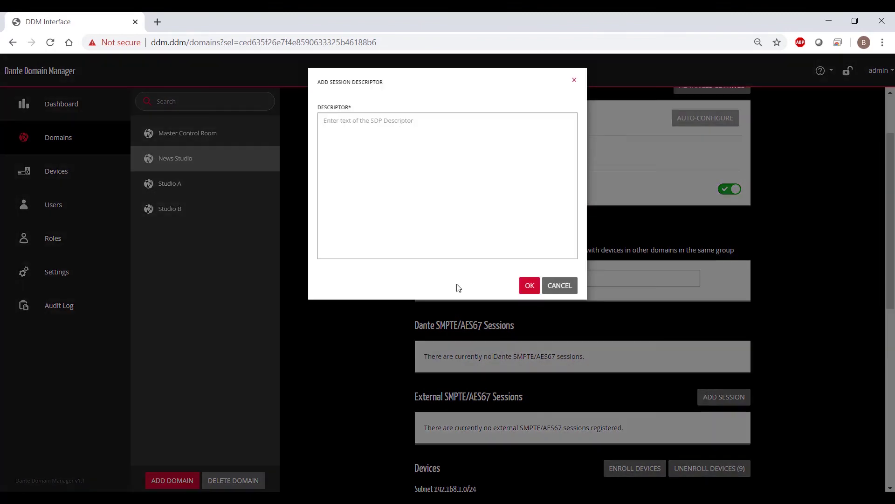
pyautogui.hotkey('ctrl', 'v')
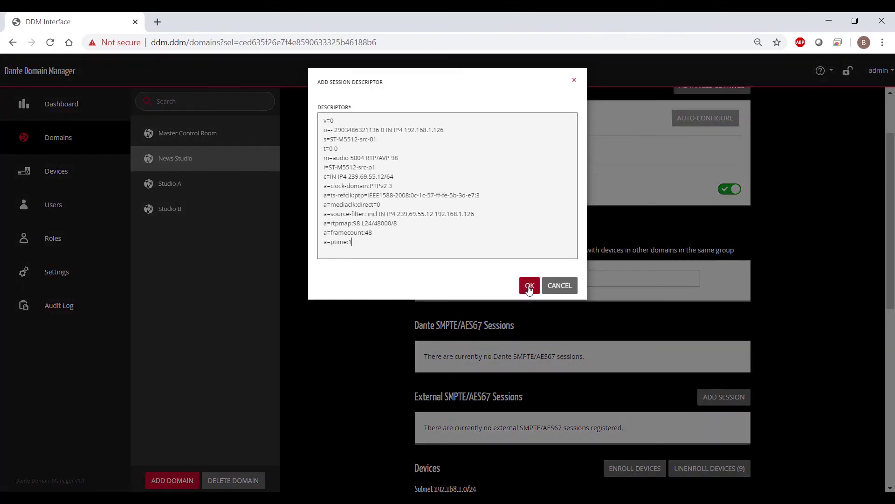
pyautogui.click(530, 285)
# Subscribe On-Air-Processor Zone A3, B1, next zone and C2 Amps to stream channels 01–06
pyautogui.click(594, 350)
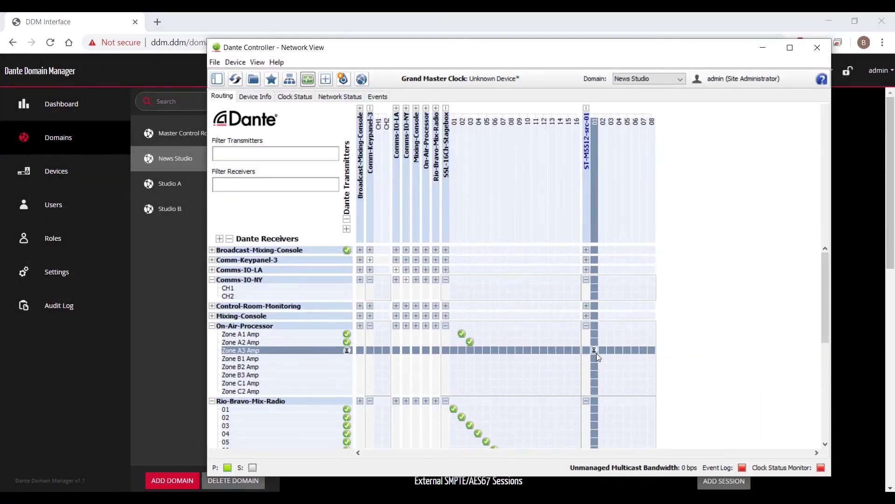
pyautogui.click(602, 359)
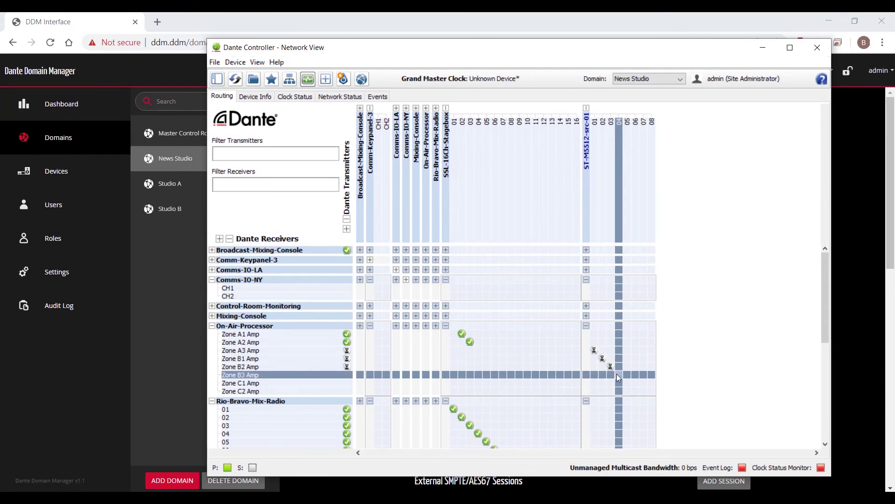
pyautogui.click(617, 374)
pyautogui.click(635, 391)
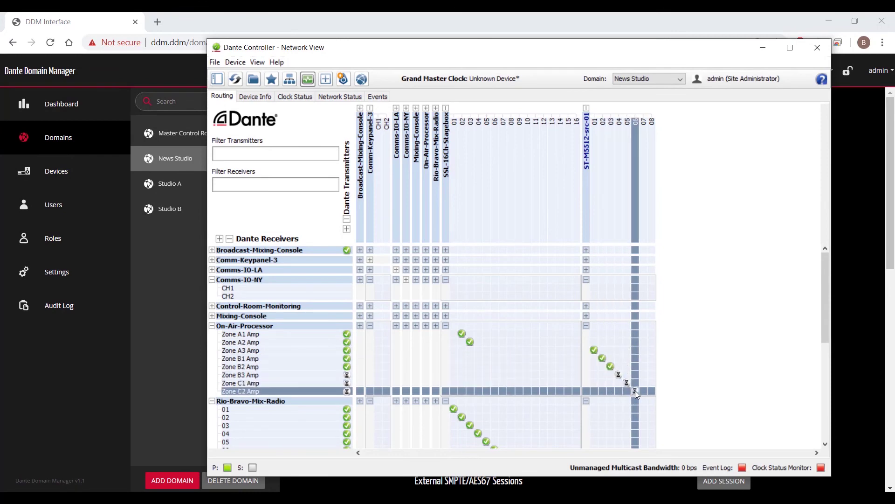